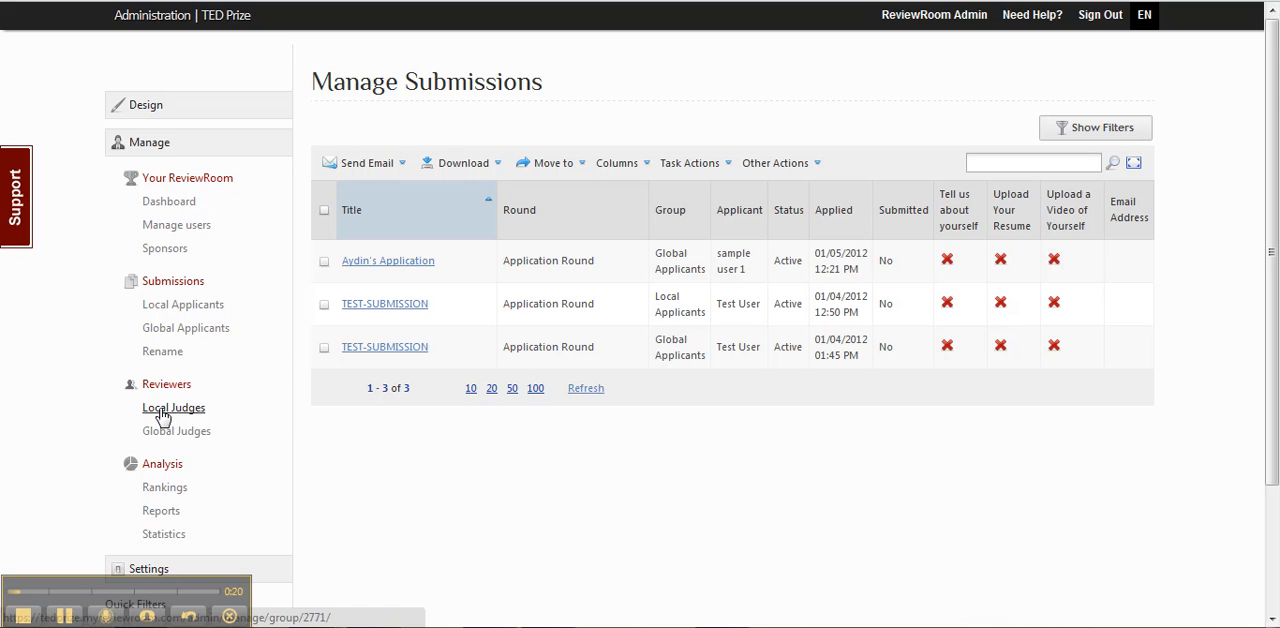
Start adding a reviewer to the Local Judges group, checking the CSV import format before returning to manual entry.
left_click(162, 410)
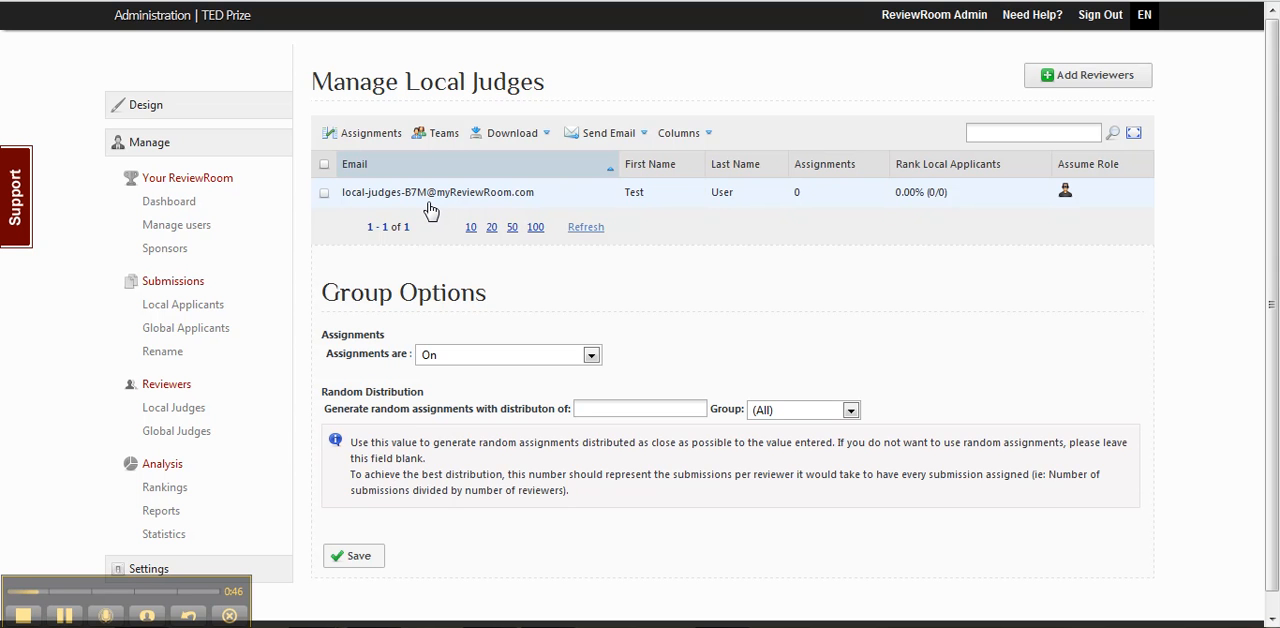
left_click(1046, 80)
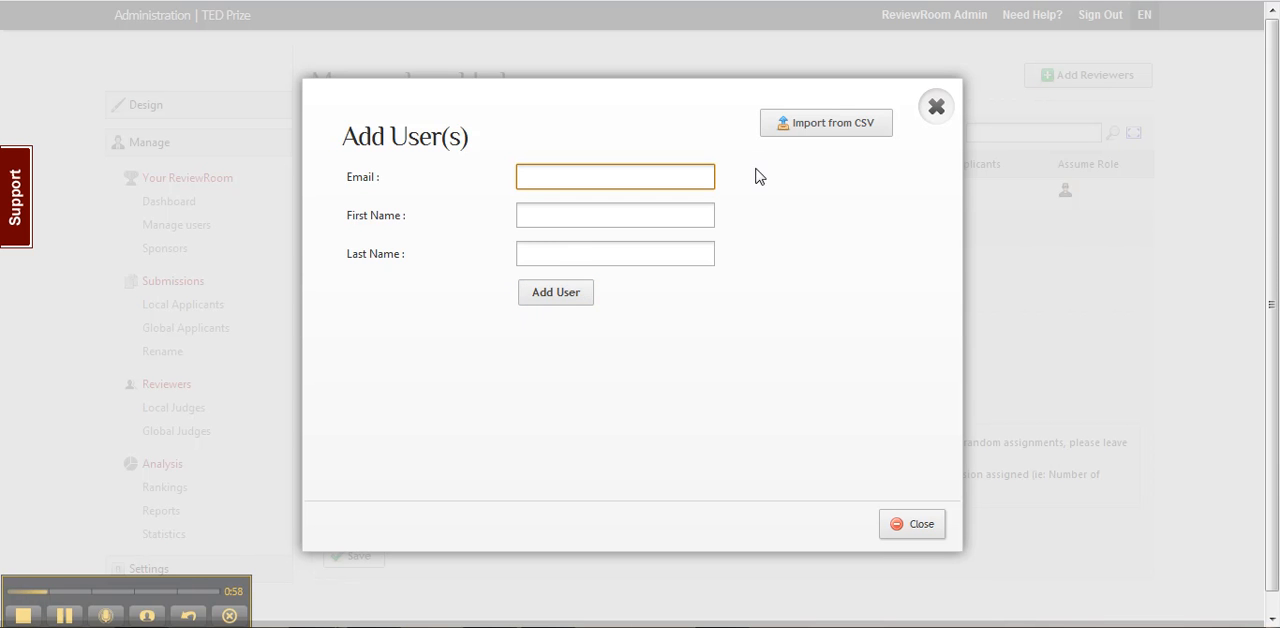
left_click(805, 135)
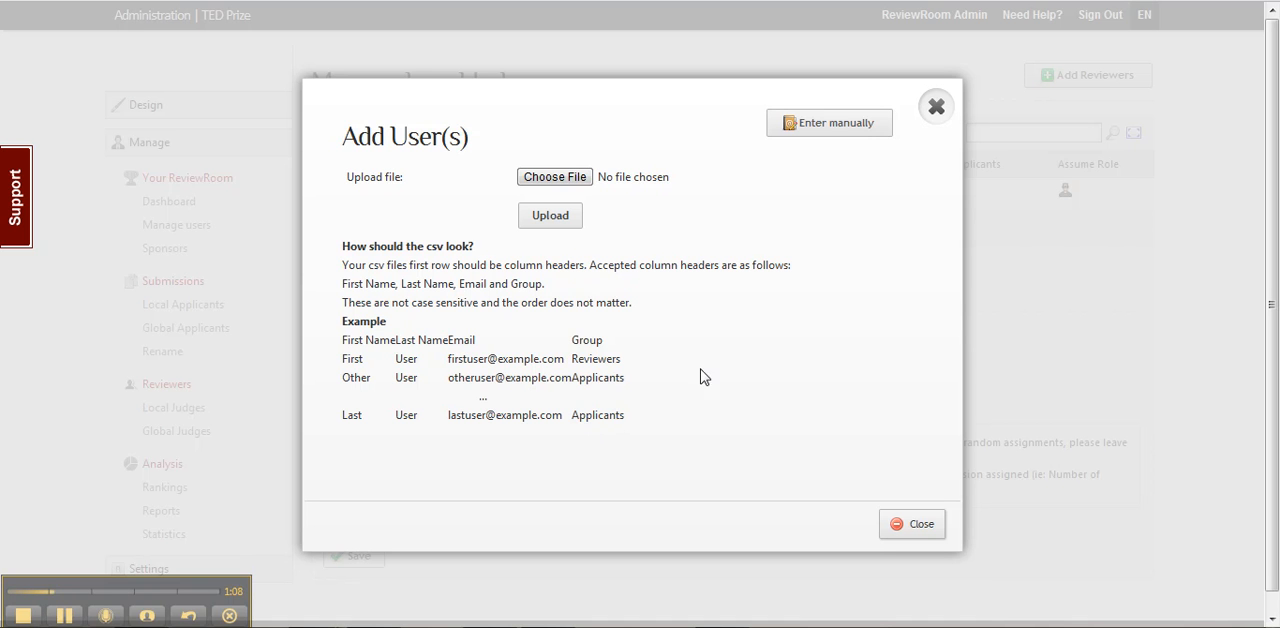
left_click(820, 128)
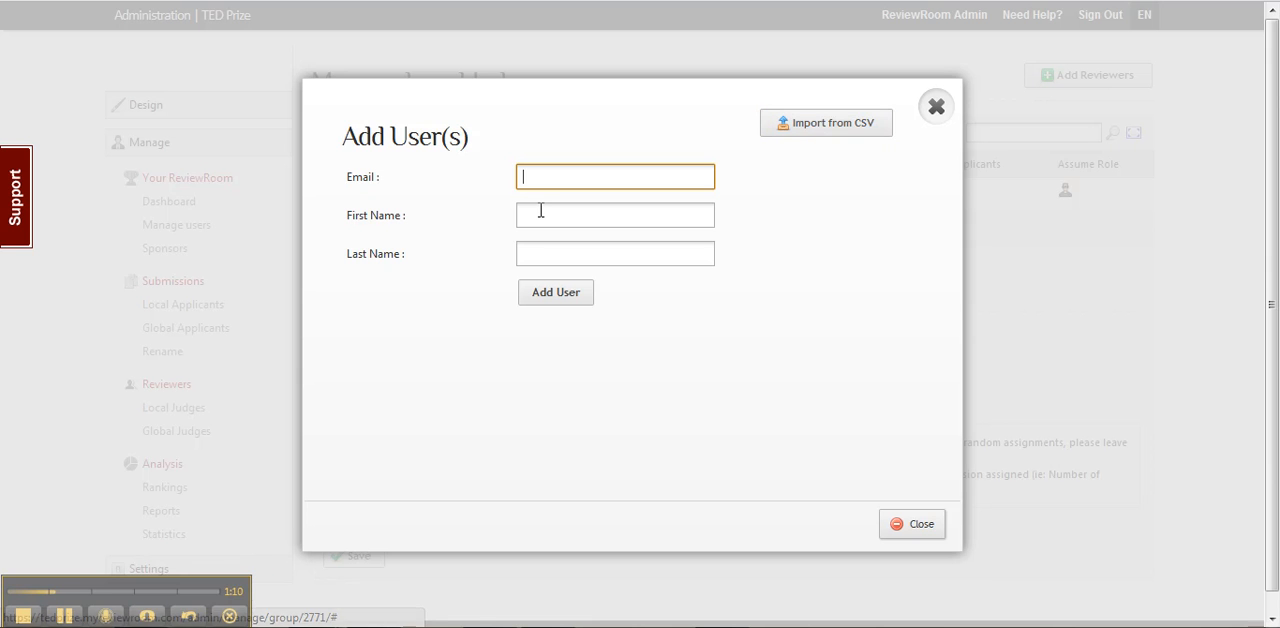
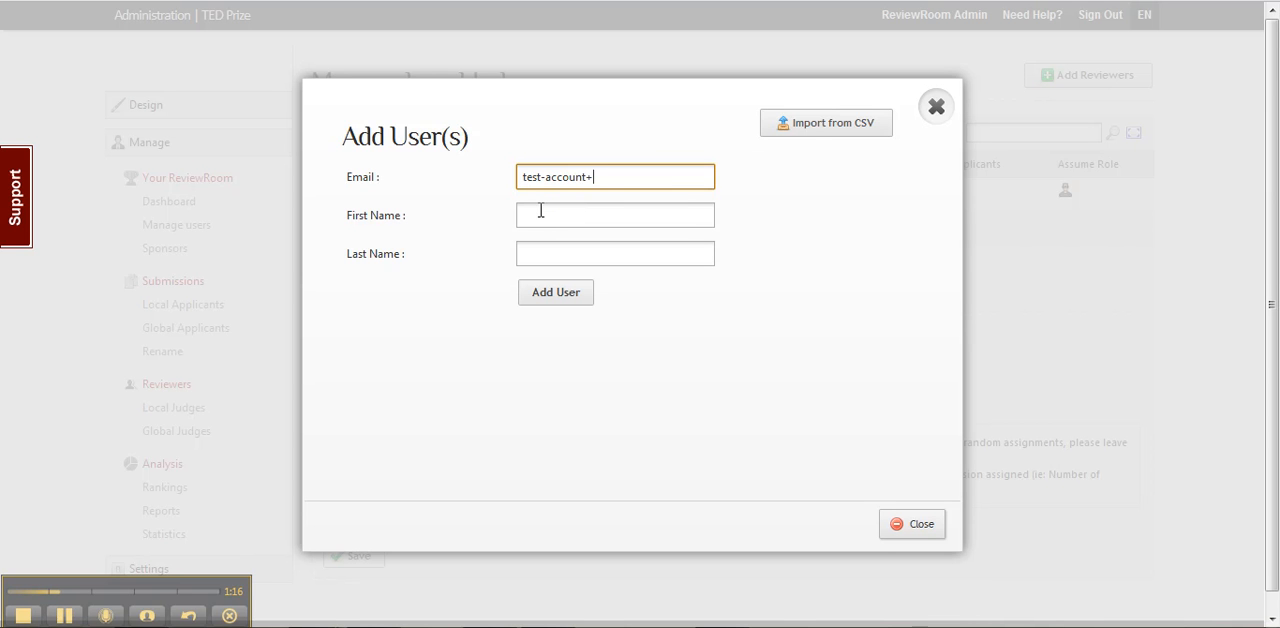
Fill in the reviewer's first and last name, add the user to Local Judges and close the form.
left_click(540, 210)
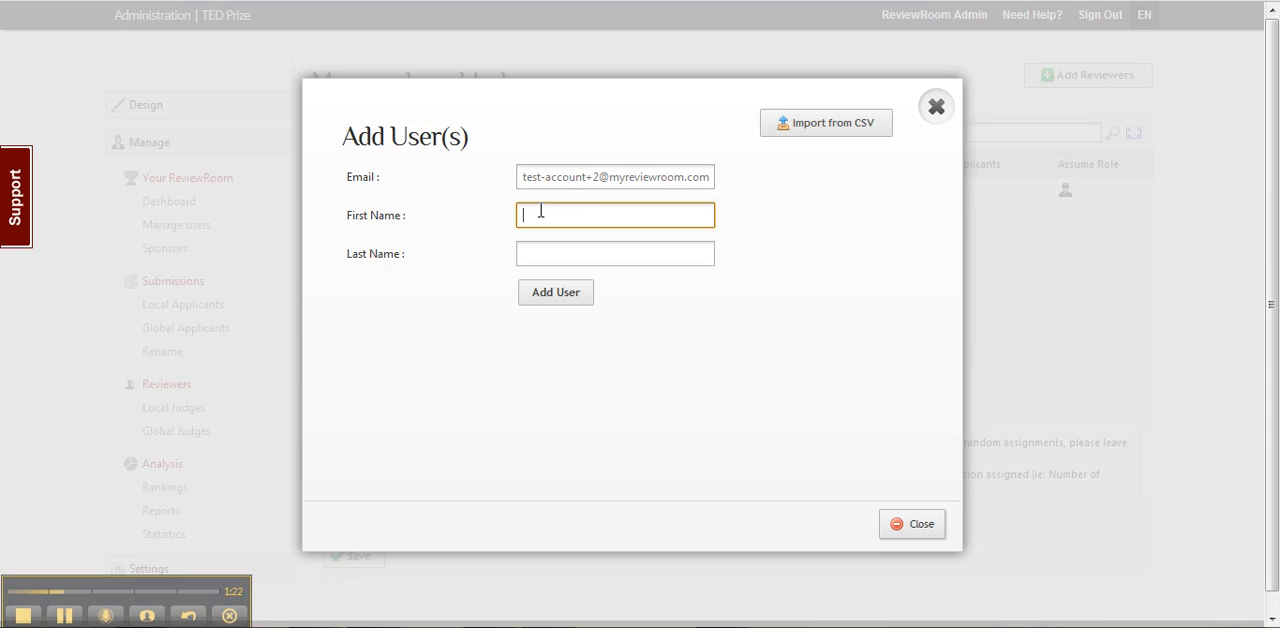
type("test")
key("Tab")
type("lastname")
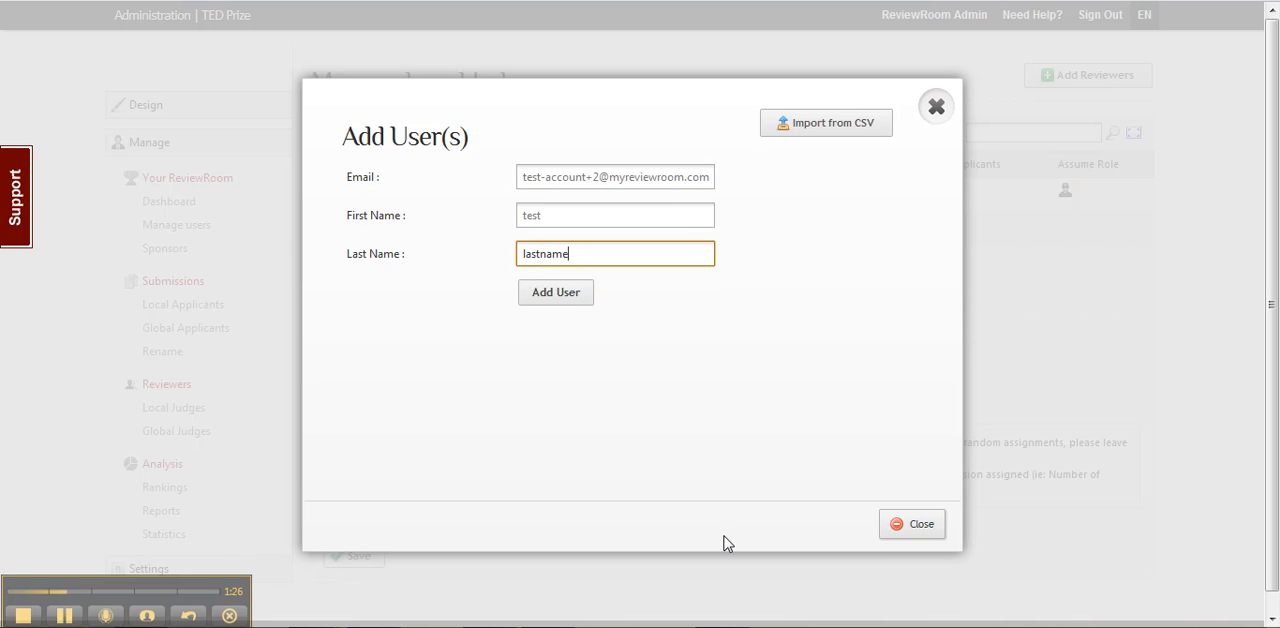
left_click(548, 300)
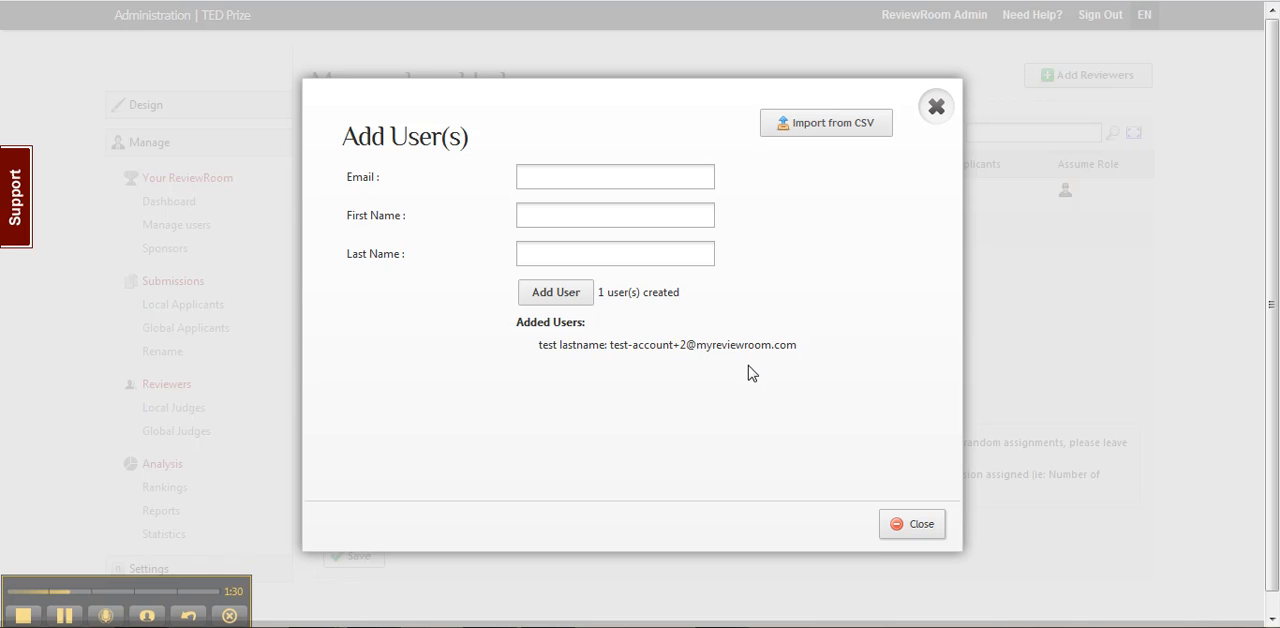
left_click(897, 530)
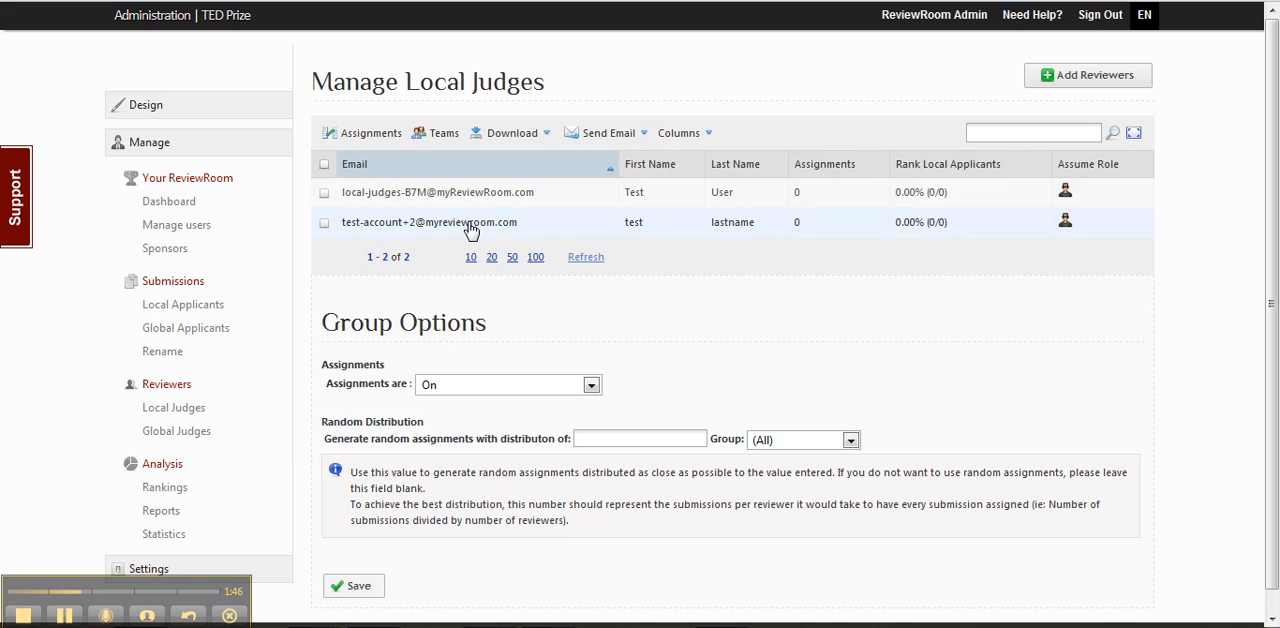
Preview the Account Login Information email for only the newly added judge, and close it without sending.
left_click(324, 225)
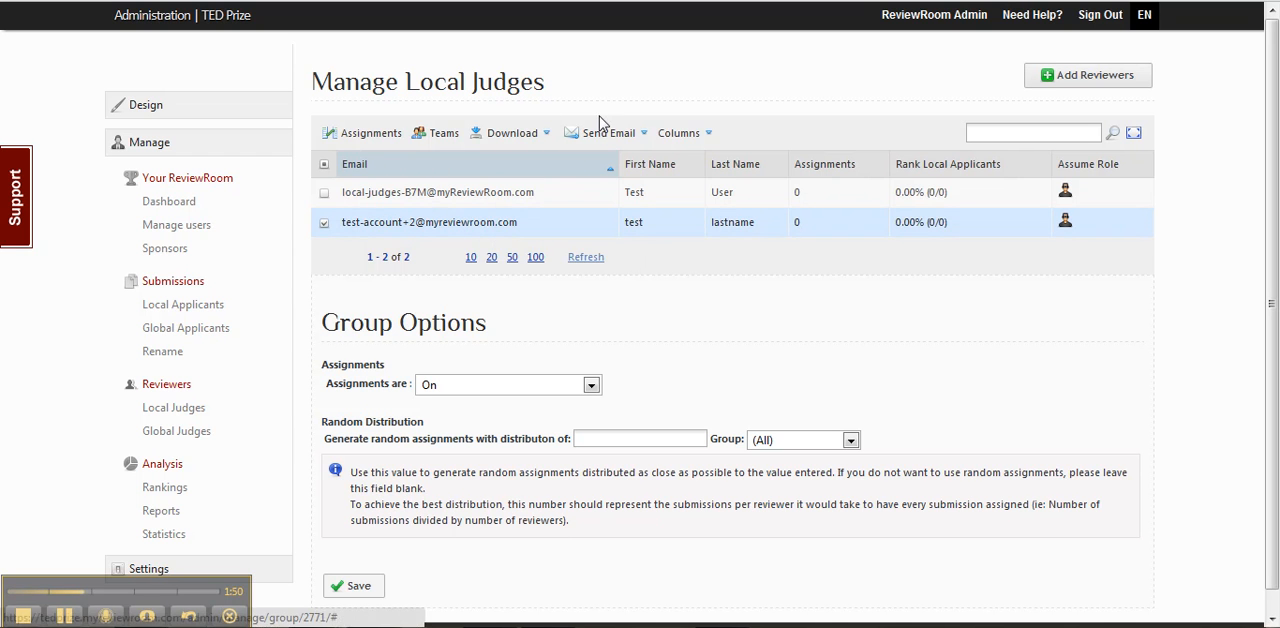
left_click(610, 140)
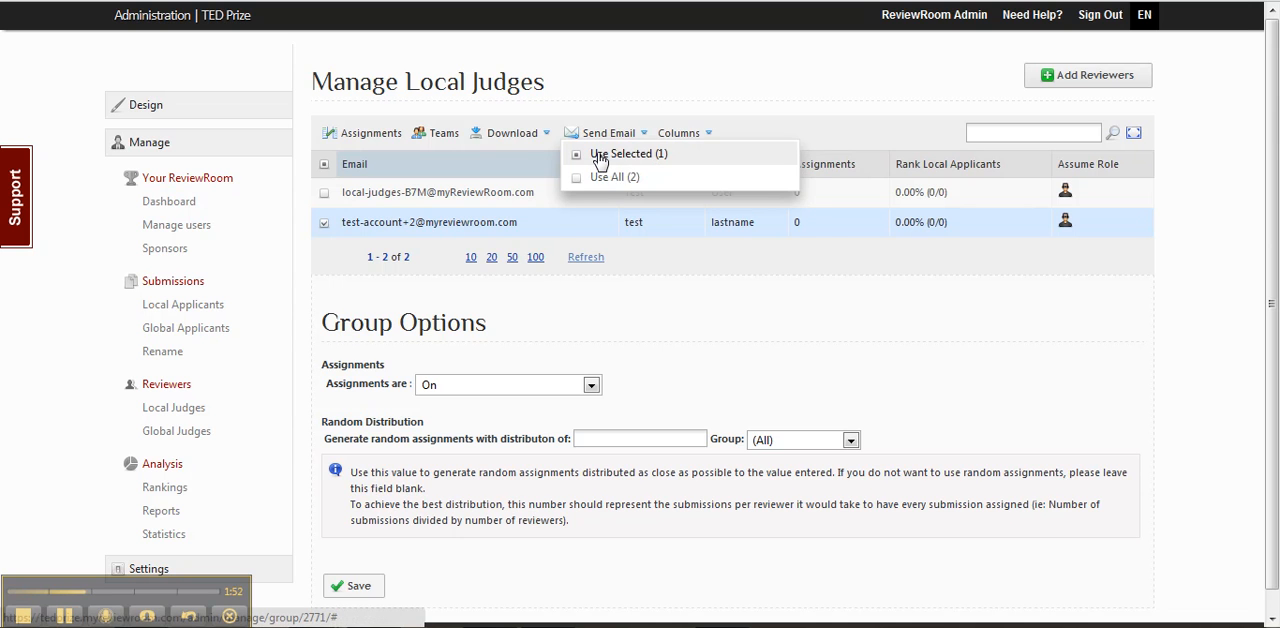
left_click(600, 154)
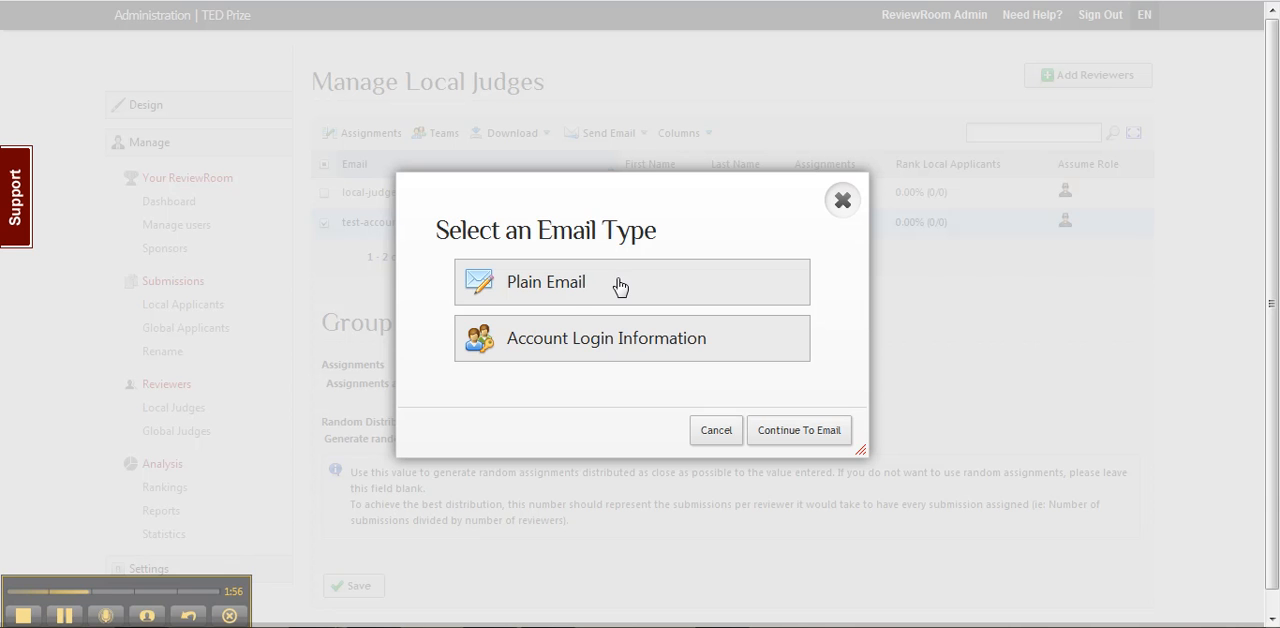
left_click(549, 341)
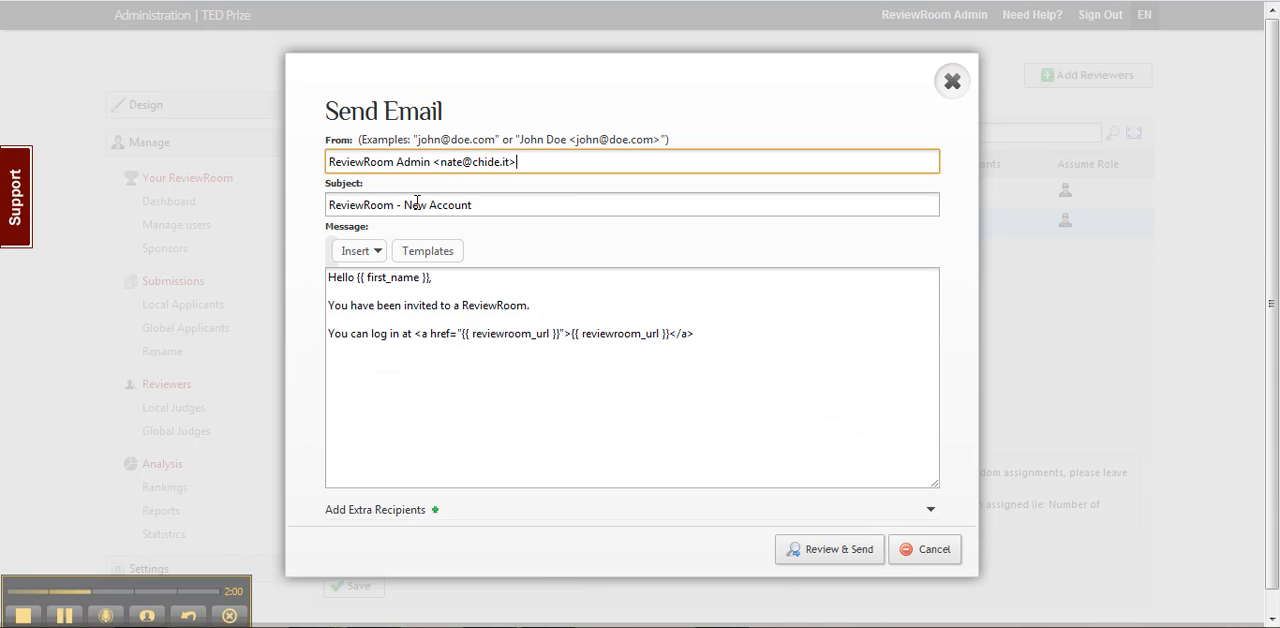
left_click(826, 560)
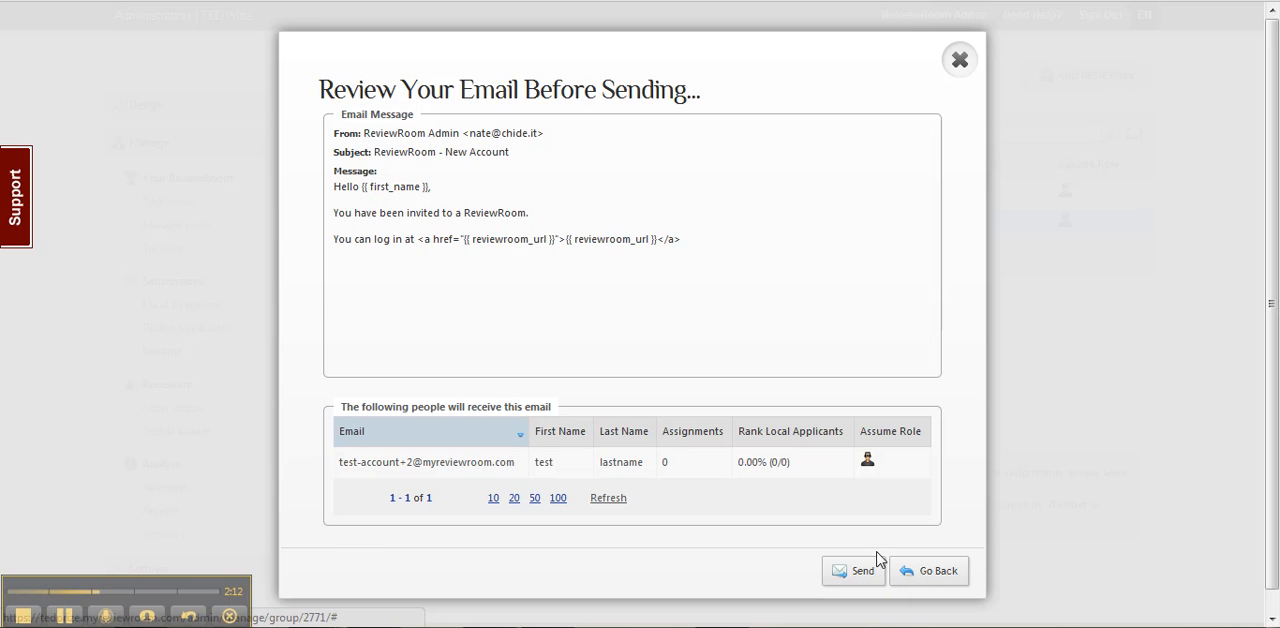
left_click(962, 70)
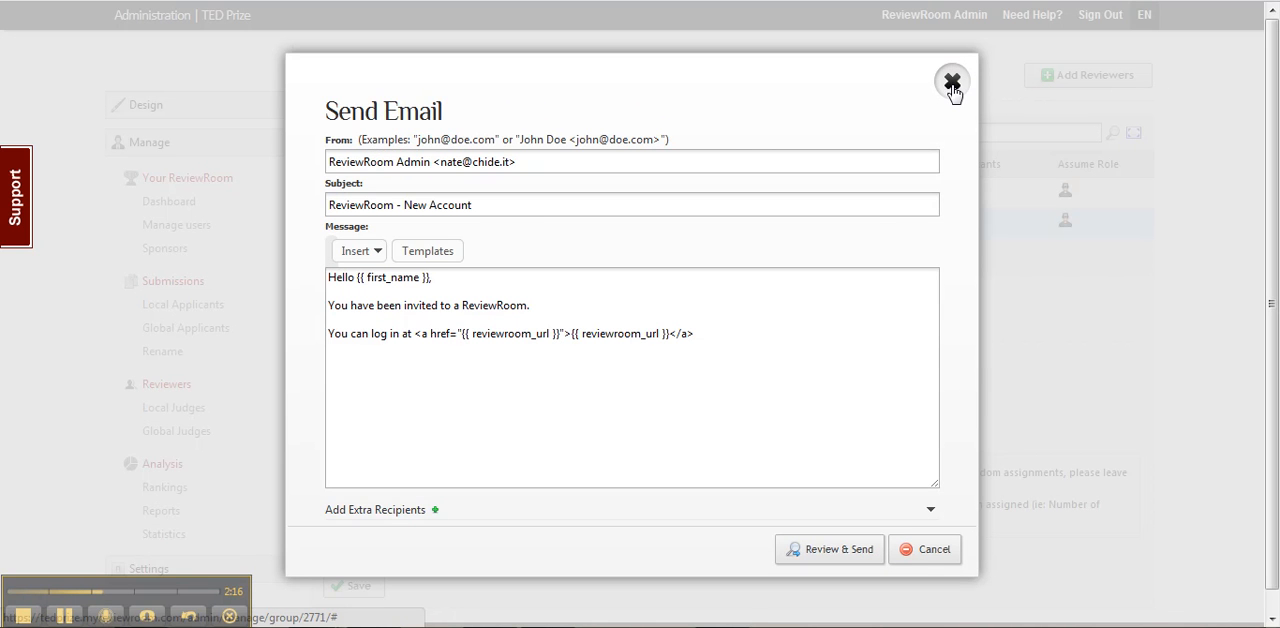
left_click(951, 88)
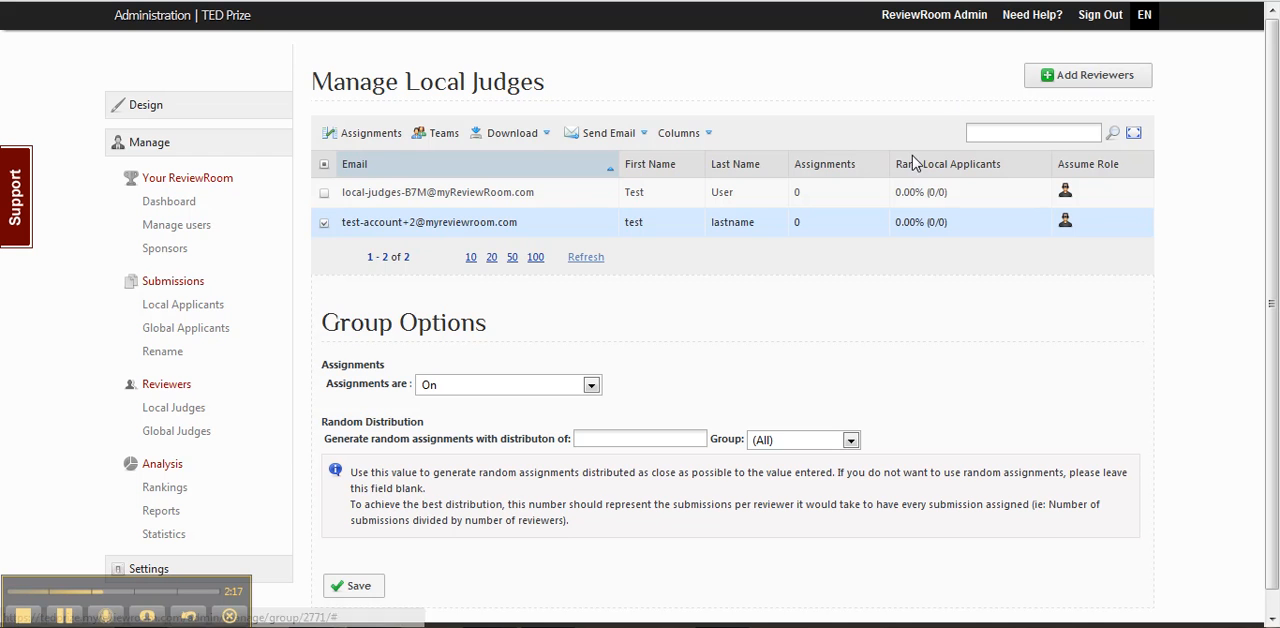
left_click(325, 224)
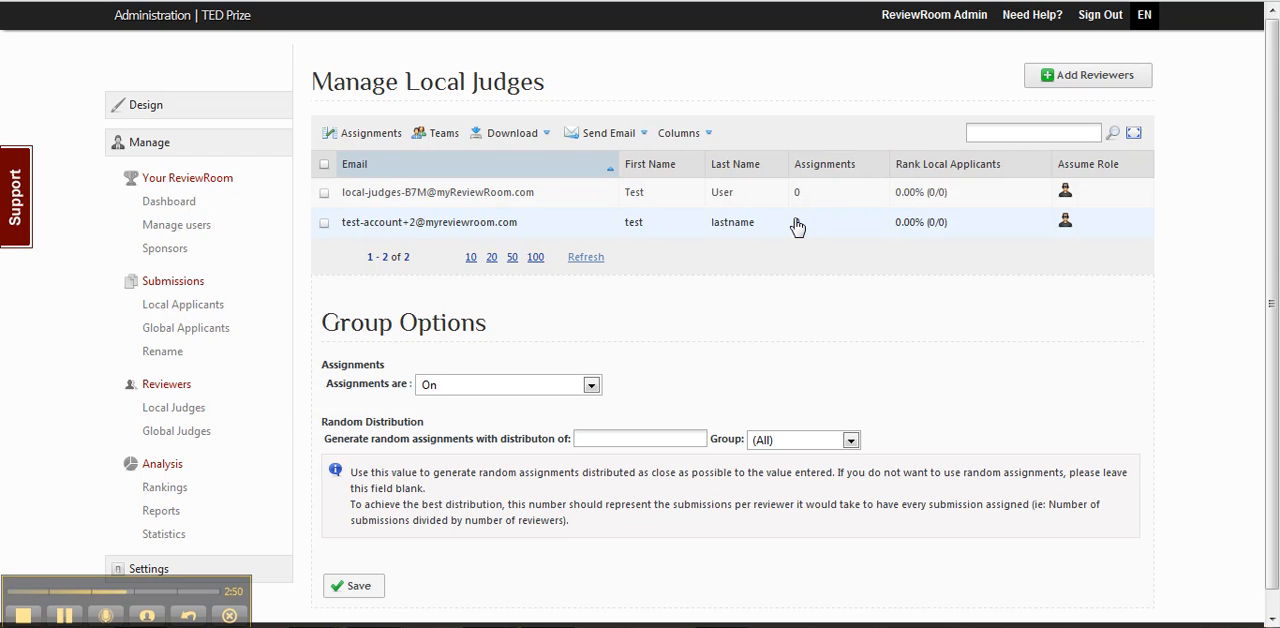
In the judge assignments, assign both local judges to the application submitted by sample user 1.
left_click(361, 141)
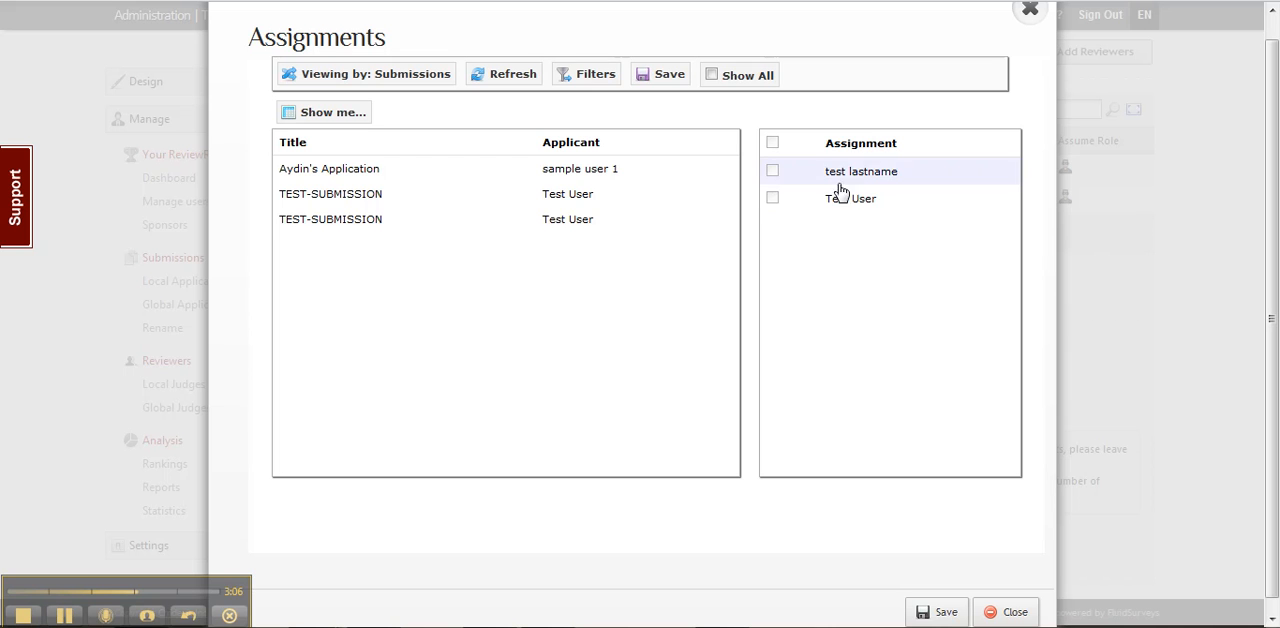
left_click(305, 178)
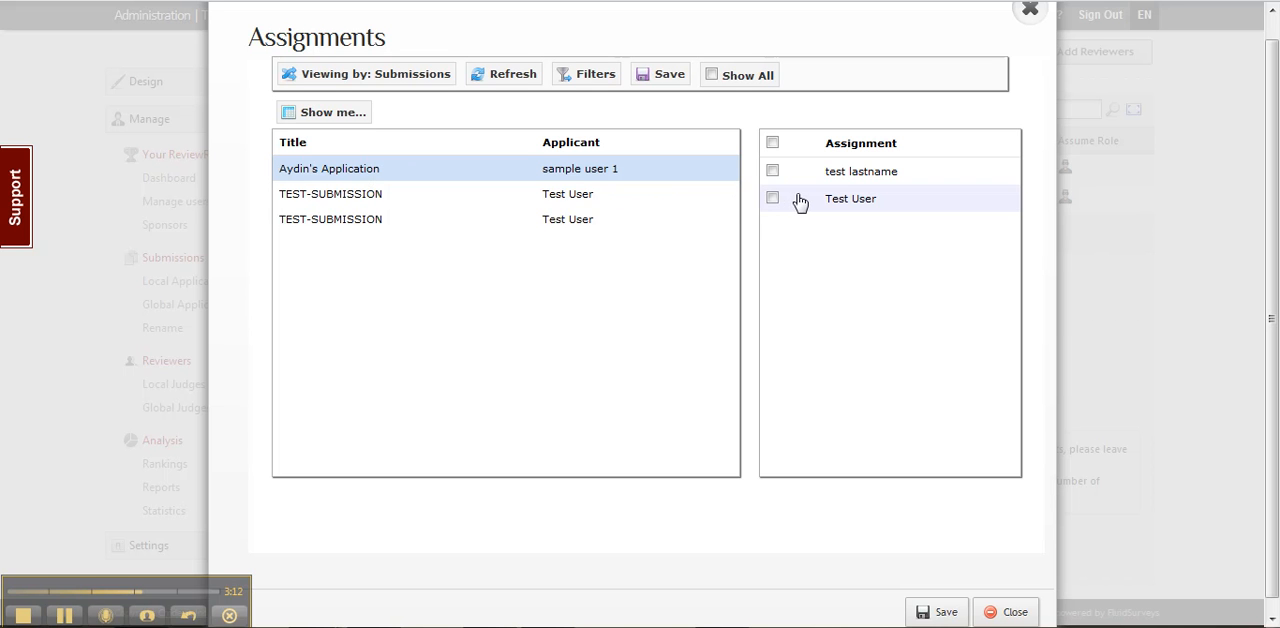
left_click(772, 171)
left_click(773, 198)
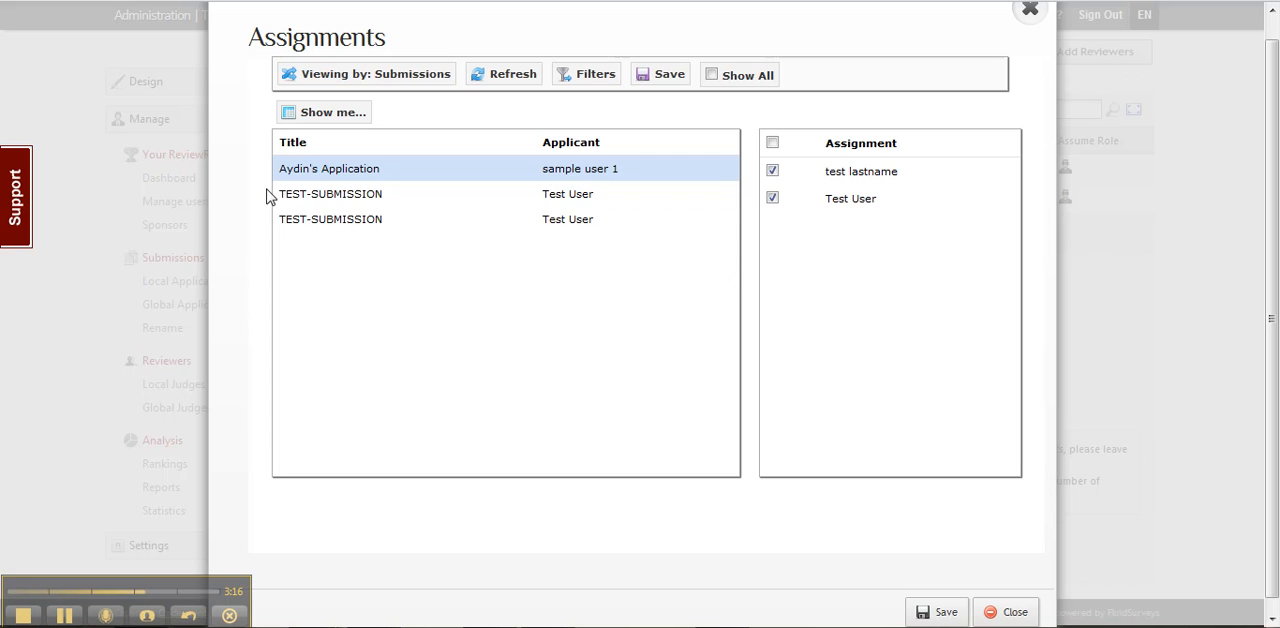
Assign only the newly added judge to the first TEST-SUBMISSION and save the assignments.
left_click(296, 198)
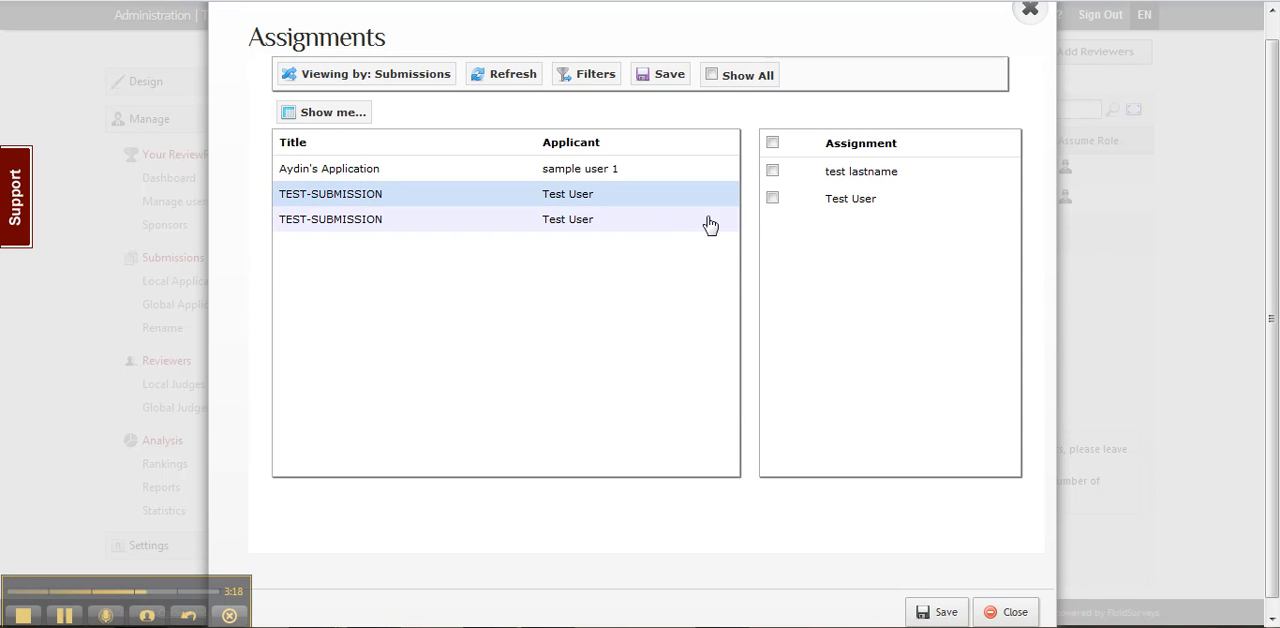
left_click(772, 174)
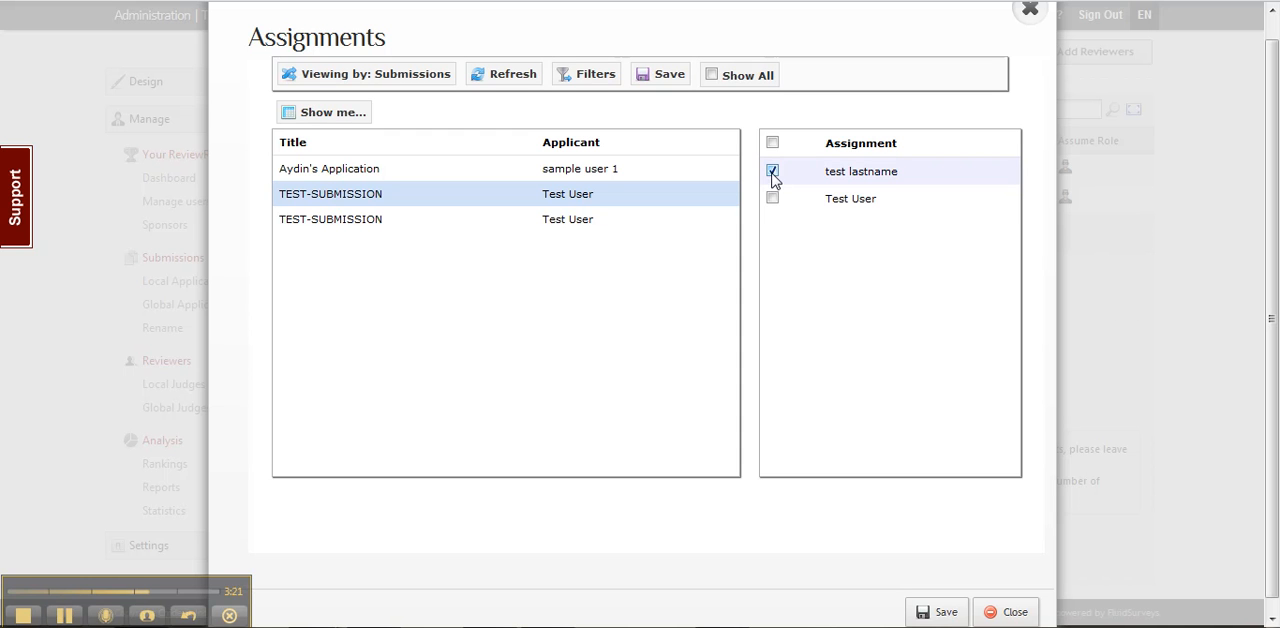
left_click(945, 612)
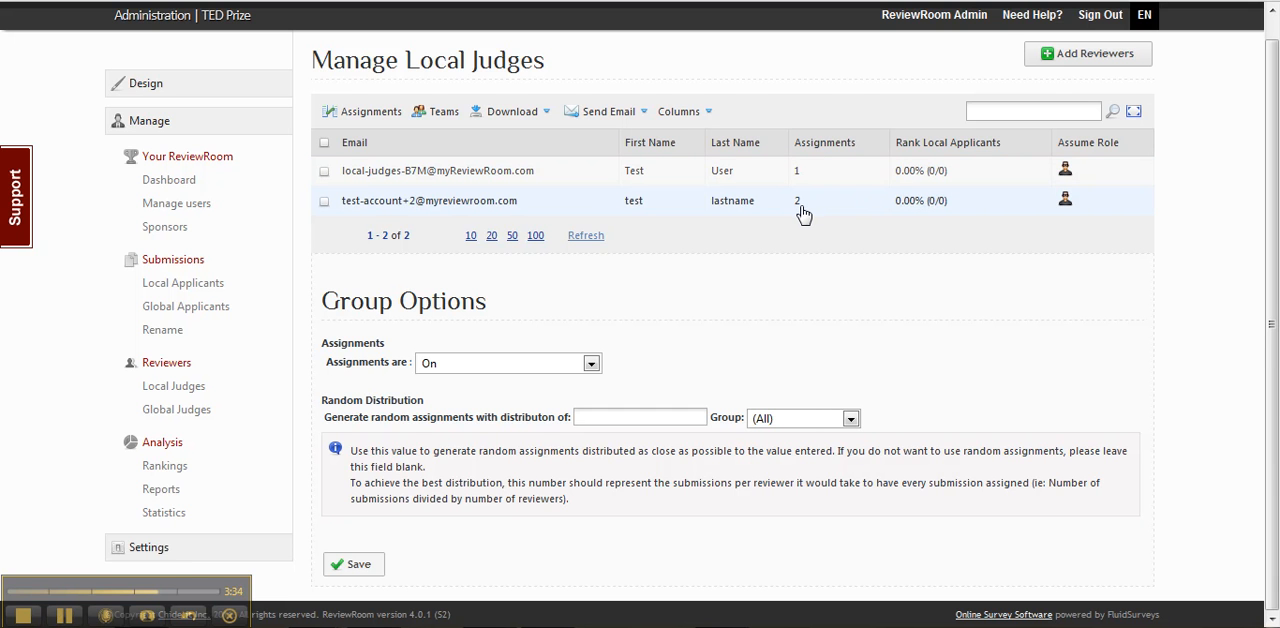
Assume the newly added judge's role, check the submissions under Global Applicants and Local Applicants, and return to the admin account.
left_click(1066, 204)
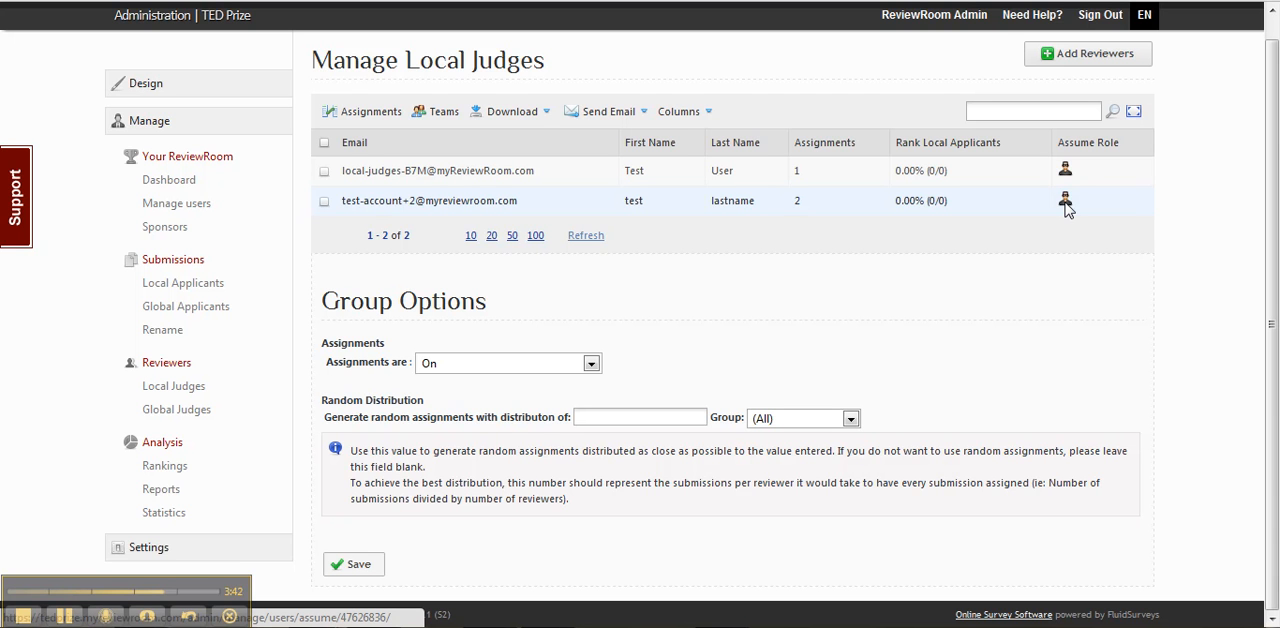
left_click(1066, 204)
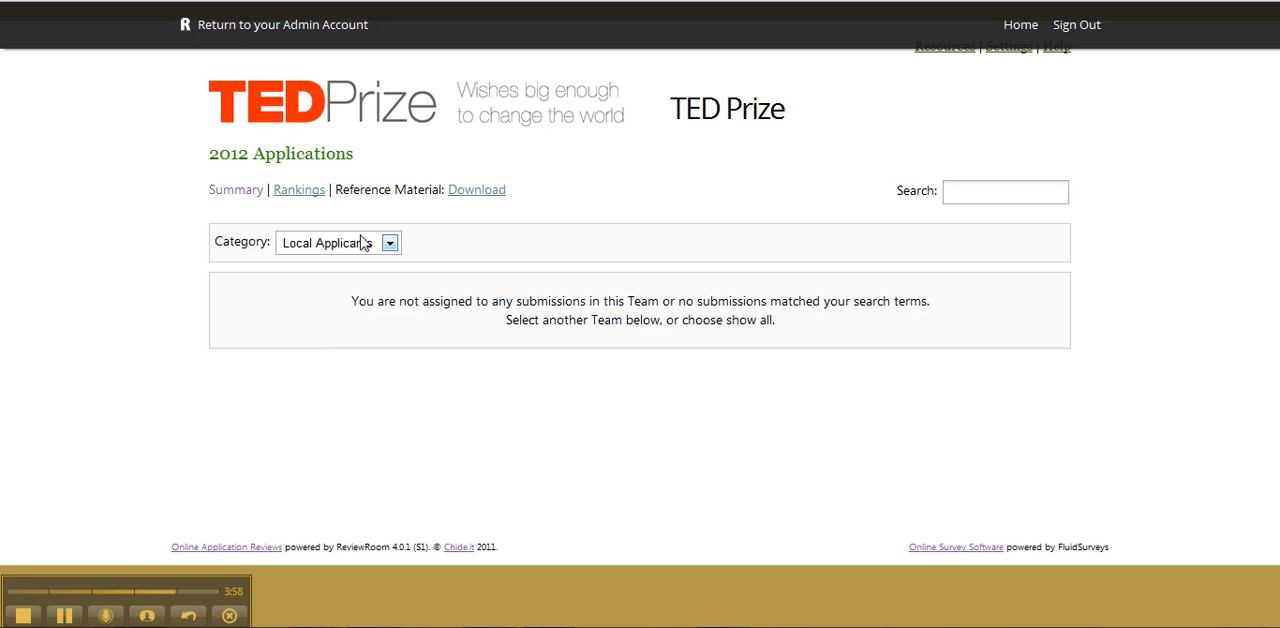
left_click(327, 246)
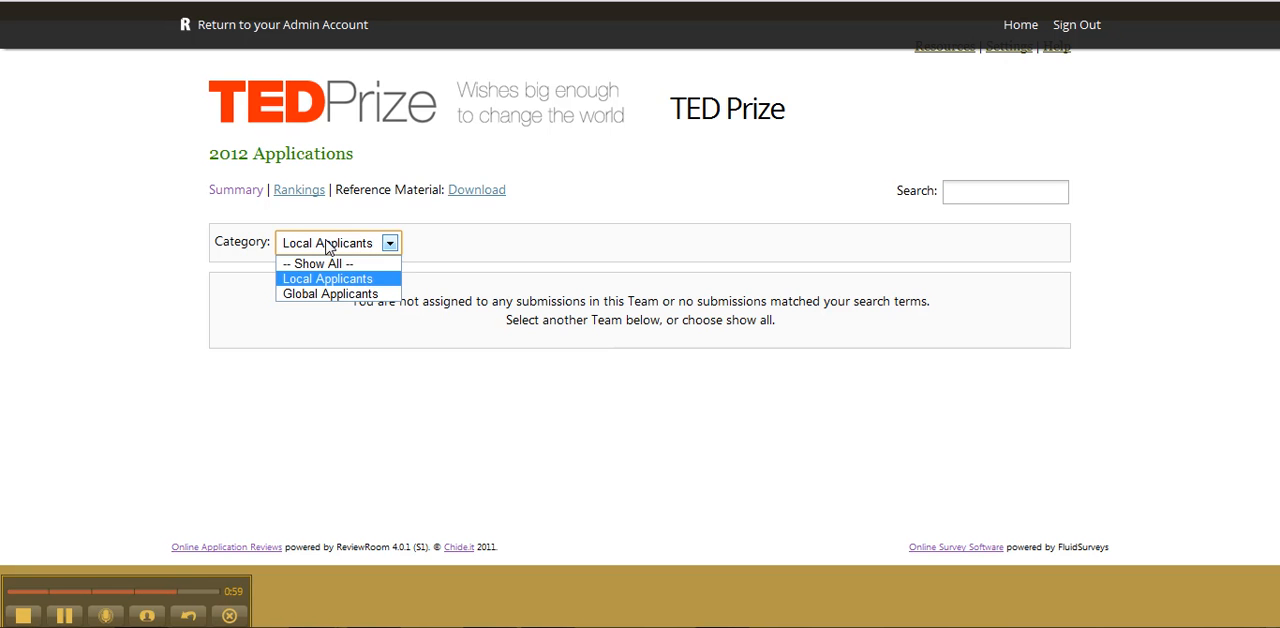
left_click(316, 294)
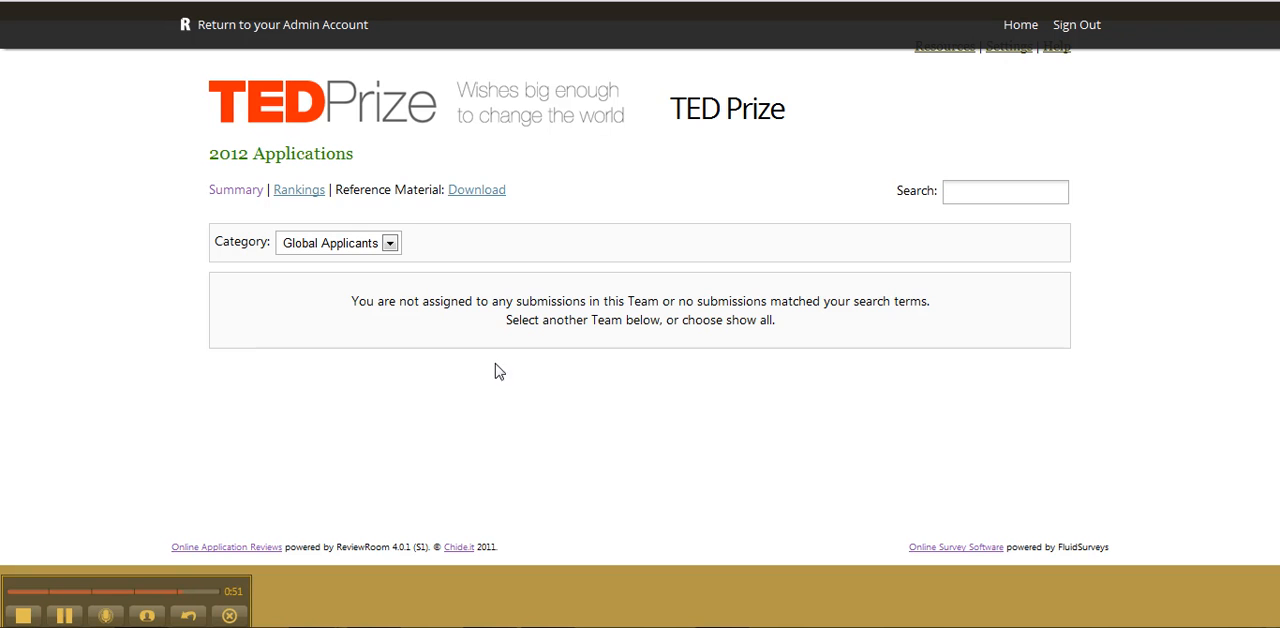
left_click(305, 249)
left_click(323, 281)
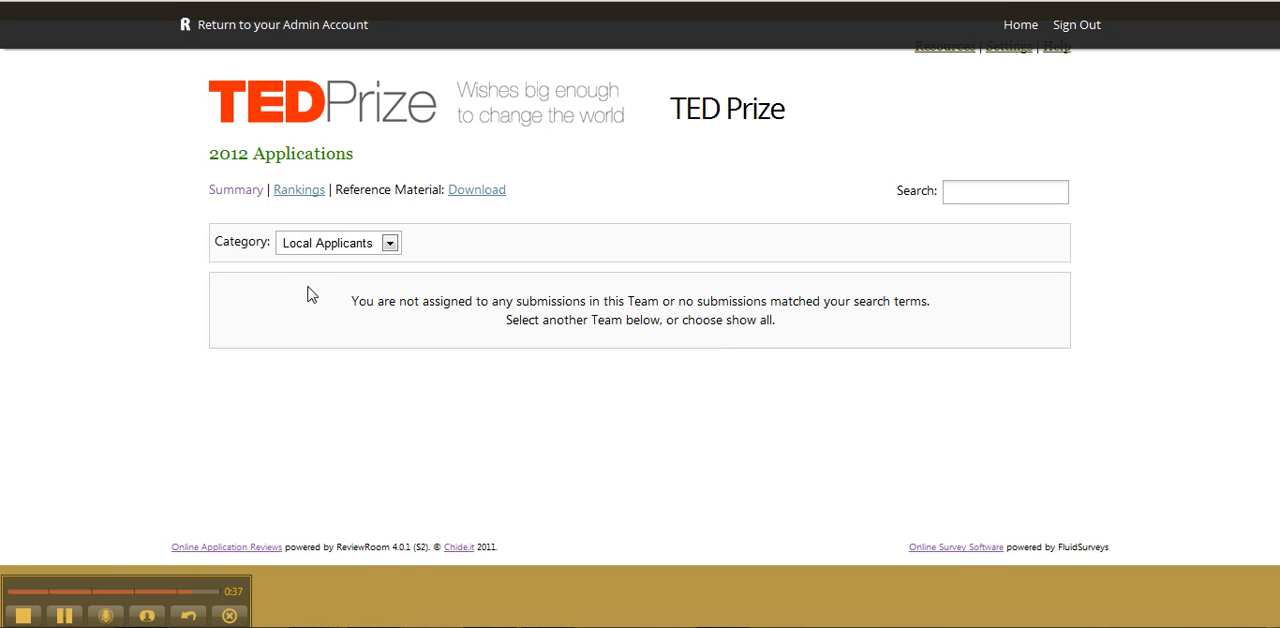
left_click(239, 29)
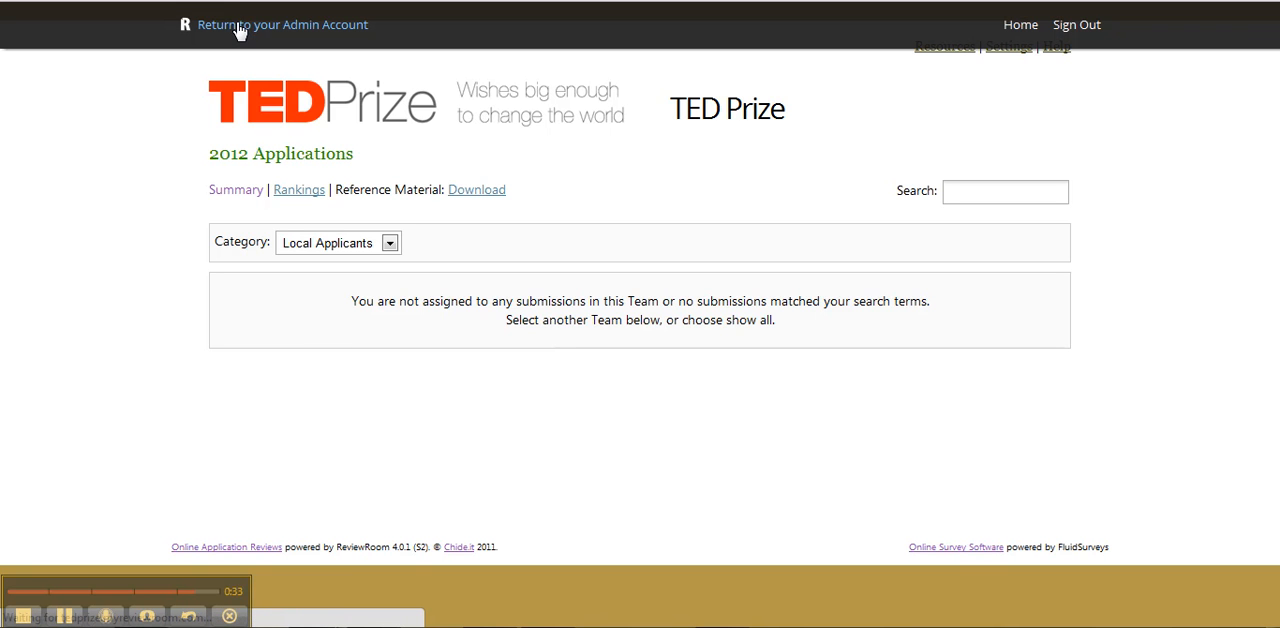